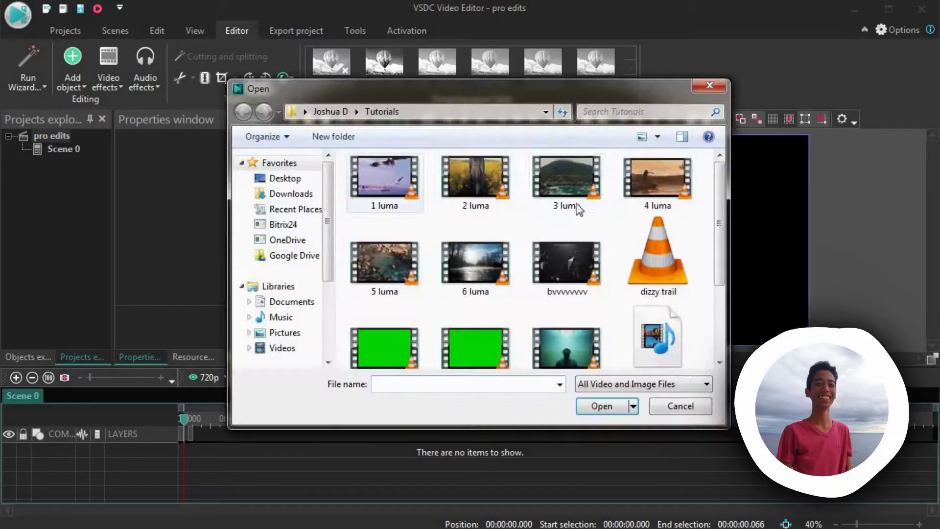
Import the video files 1 luma to 6 luma from the Tutorials folder onto the timeline
{"action": "left_click_drag", "start_coordinate": [341, 183], "coordinate": [668, 270]}
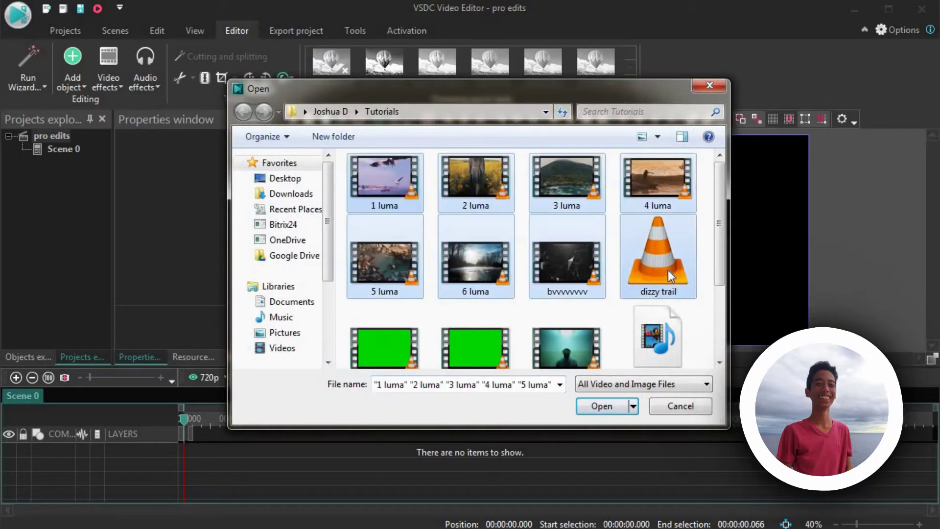
{"action": "left_click", "coordinate": [601, 406]}
{"action": "left_click", "coordinate": [470, 298]}
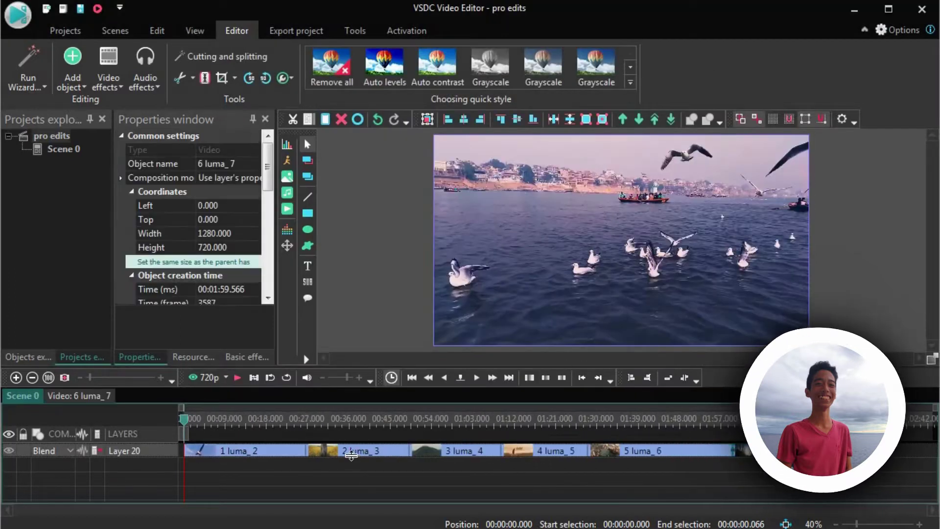
Stagger clips 2 luma to 6 luma alternately over two layers so each one overlaps the end of the previous clip
{"action": "left_click_drag", "start_coordinate": [375, 456], "coordinate": [349, 472]}
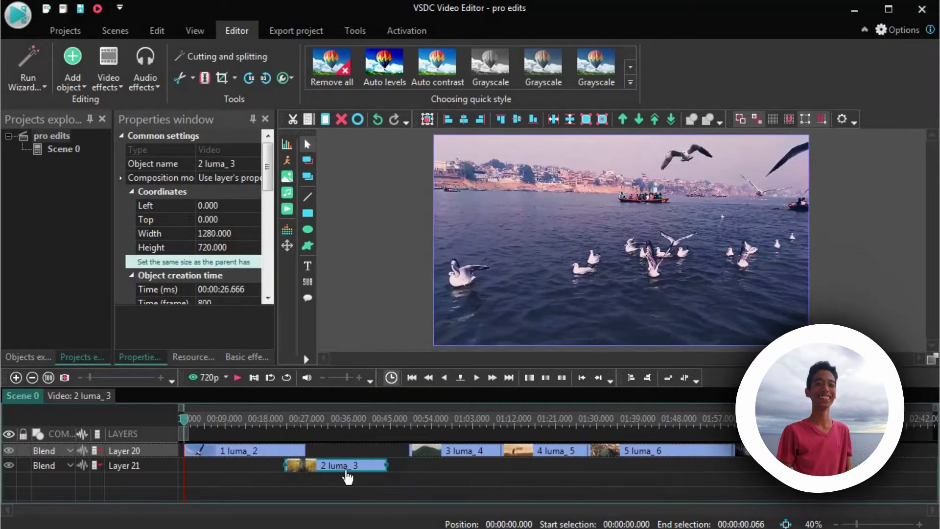
{"action": "left_click_drag", "start_coordinate": [439, 453], "coordinate": [399, 453]}
{"action": "left_click_drag", "start_coordinate": [512, 452], "coordinate": [460, 465]}
{"action": "left_click_drag", "start_coordinate": [605, 451], "coordinate": [536, 450]}
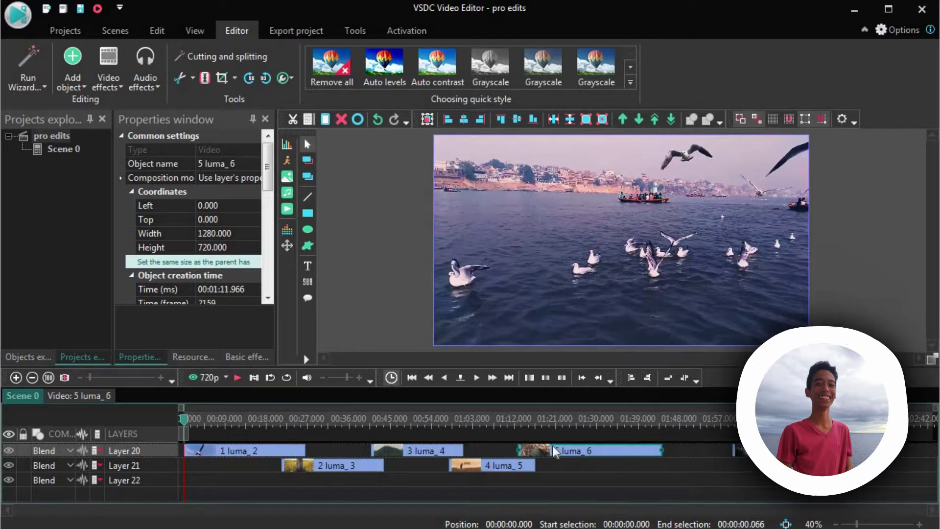
{"action": "left_click_drag", "start_coordinate": [746, 450], "coordinate": [649, 464]}
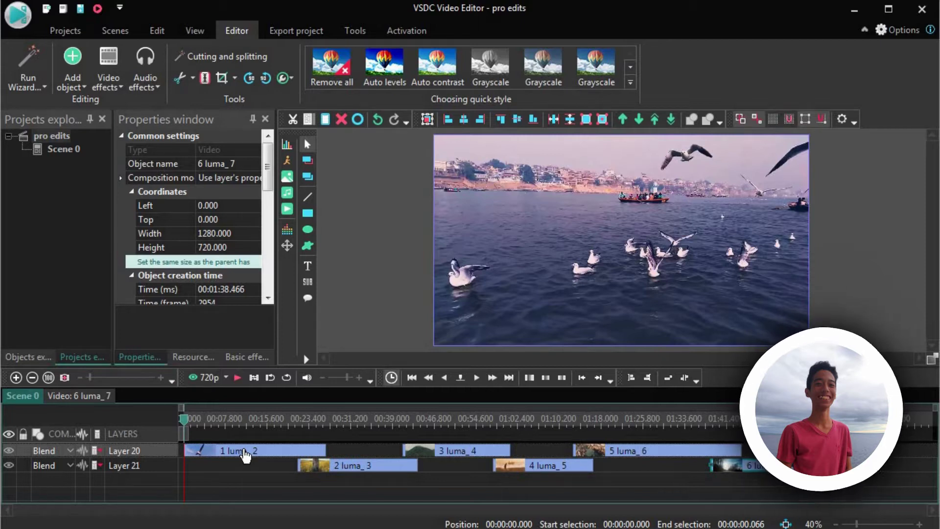
Shorten the overly long clips and shift 2 luma to 6 luma earlier so neighbouring clips overlap again on the two layers
{"action": "left_click", "coordinate": [245, 452]}
{"action": "left_click_drag", "start_coordinate": [325, 451], "coordinate": [256, 450]}
{"action": "left_click_drag", "start_coordinate": [339, 466], "coordinate": [320, 465]}
{"action": "left_click_drag", "start_coordinate": [414, 452], "coordinate": [322, 452]}
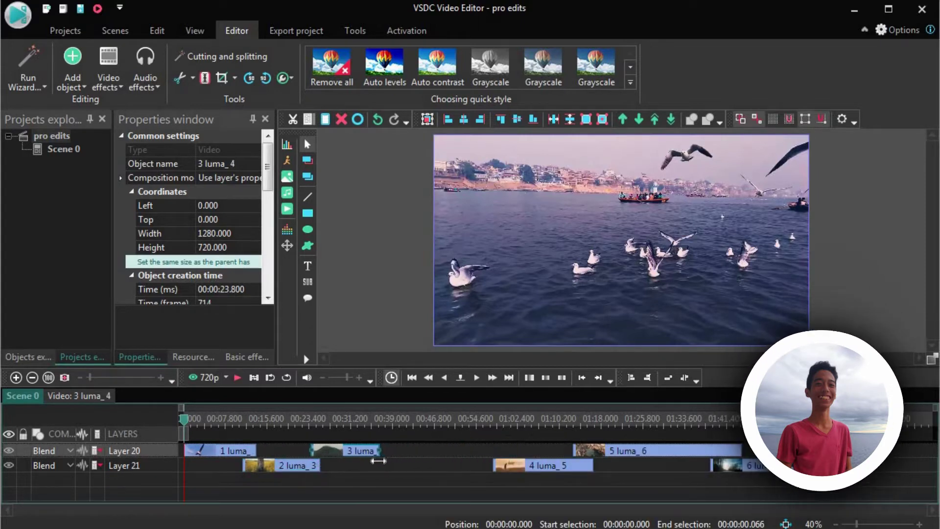
{"action": "left_click_drag", "start_coordinate": [588, 466], "coordinate": [463, 469]}
{"action": "left_click_drag", "start_coordinate": [574, 456], "coordinate": [409, 455]}
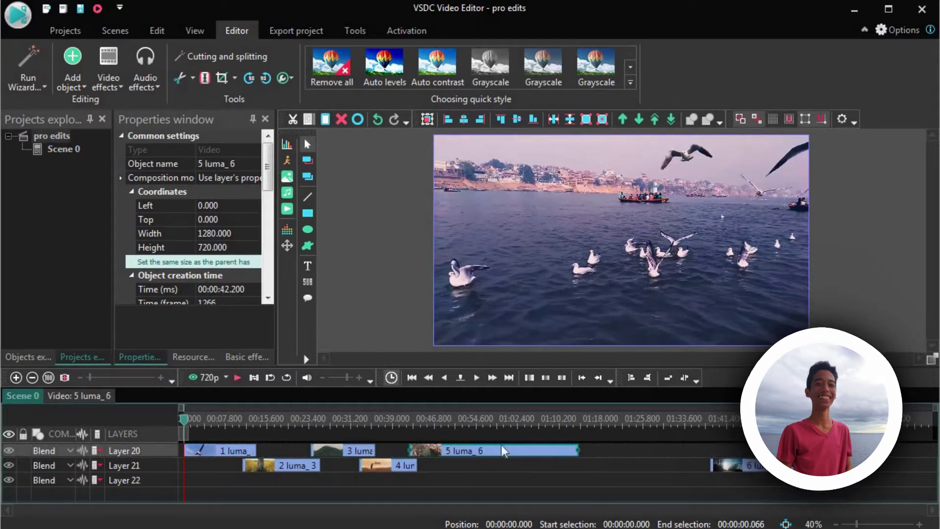
{"action": "left_click_drag", "start_coordinate": [729, 466], "coordinate": [487, 466]}
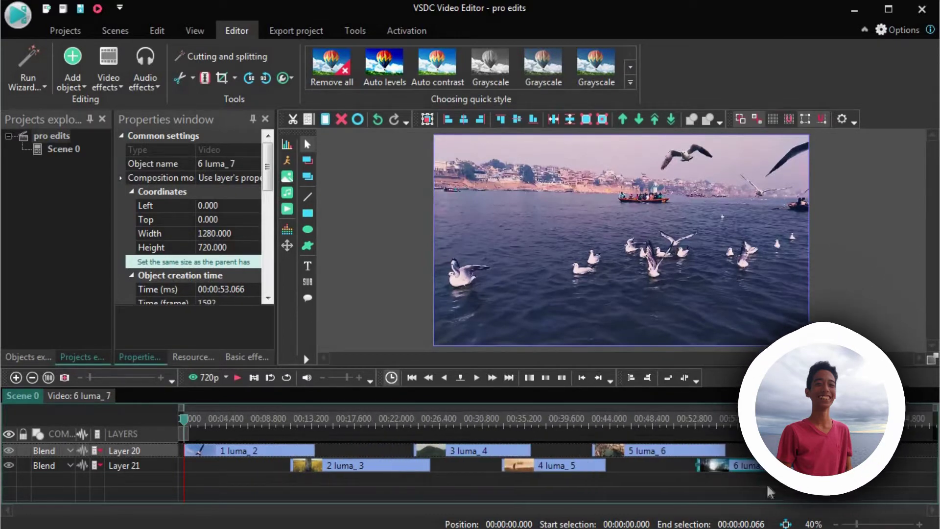
Trim clips 1 luma, 2 luma and 3 luma further and move 2 and 3 luma earlier, keeping short overlaps
{"action": "left_click", "coordinate": [309, 450]}
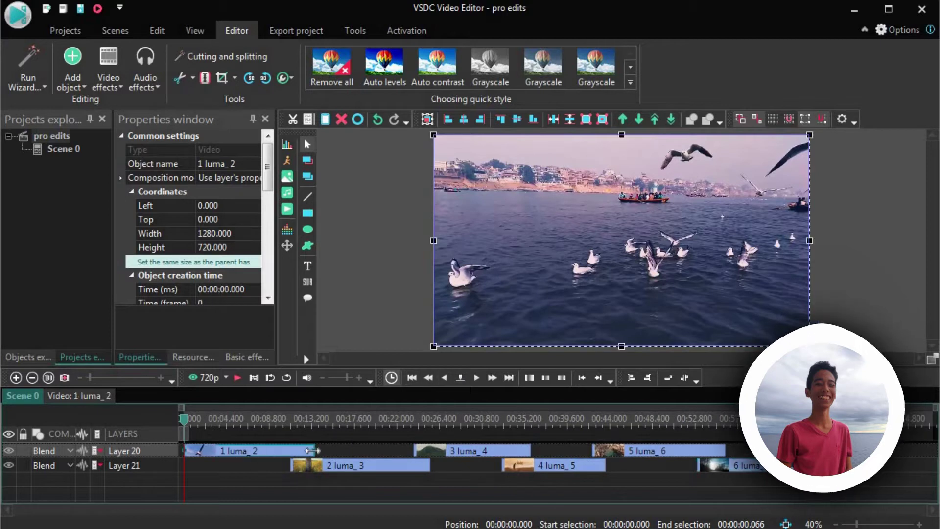
{"action": "left_click_drag", "start_coordinate": [314, 449], "coordinate": [262, 450]}
{"action": "left_click_drag", "start_coordinate": [325, 467], "coordinate": [281, 467]}
{"action": "left_click_drag", "start_coordinate": [387, 465], "coordinate": [338, 464]}
{"action": "left_click_drag", "start_coordinate": [467, 453], "coordinate": [377, 453]}
{"action": "left_click_drag", "start_coordinate": [440, 450], "coordinate": [399, 451]}
{"action": "left_click", "coordinate": [330, 470]}
{"action": "mouse_move", "coordinate": [336, 467]}
{"action": "left_mouse_down"}
{"action": "mouse_move", "coordinate": [315, 468]}
{"action": "mouse_move", "coordinate": [329, 458]}
{"action": "left_mouse_up"}
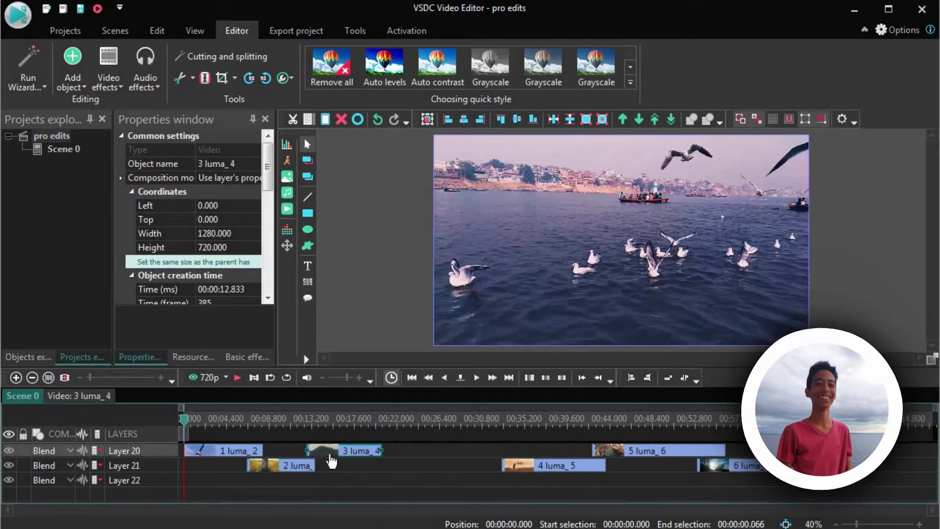
Trim clips 4 luma and 5 luma and move 4, 5 and 6 luma earlier, keeping short overlaps across both layers
{"action": "left_click_drag", "start_coordinate": [530, 468], "coordinate": [399, 469]}
{"action": "left_click_drag", "start_coordinate": [473, 465], "coordinate": [371, 467]}
{"action": "double_click", "coordinate": [379, 450]}
{"action": "left_click", "coordinate": [30, 395]}
{"action": "left_click_drag", "start_coordinate": [663, 456], "coordinate": [474, 454]}
{"action": "left_click_drag", "start_coordinate": [532, 451], "coordinate": [450, 451]}
{"action": "left_click_drag", "start_coordinate": [778, 465], "coordinate": [531, 467]}
{"action": "left_click_drag", "start_coordinate": [861, 467], "coordinate": [871, 470]}
{"action": "left_click_drag", "start_coordinate": [693, 483], "coordinate": [689, 483]}
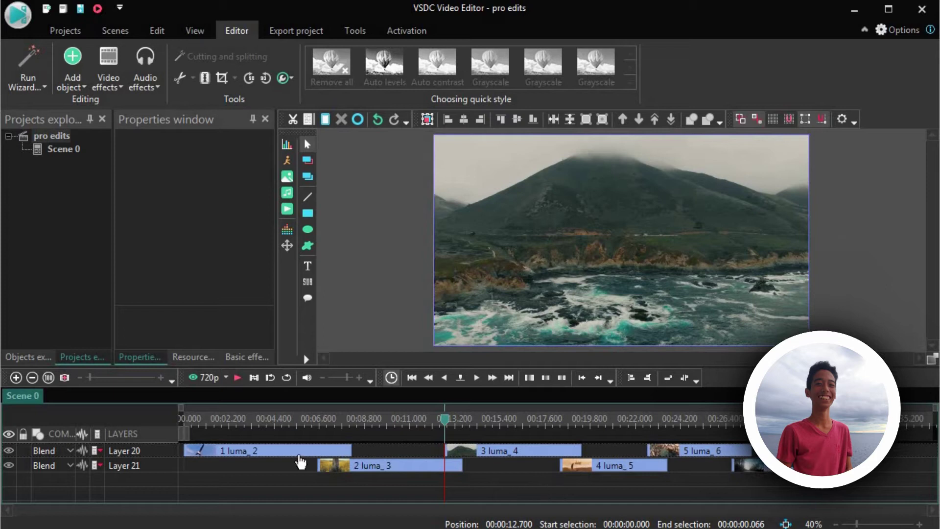
Add a Background remover effect inside clip 1 luma, positioned from the cursor at 00:00:06.500 where 2 luma starts
{"action": "left_click", "coordinate": [317, 420]}
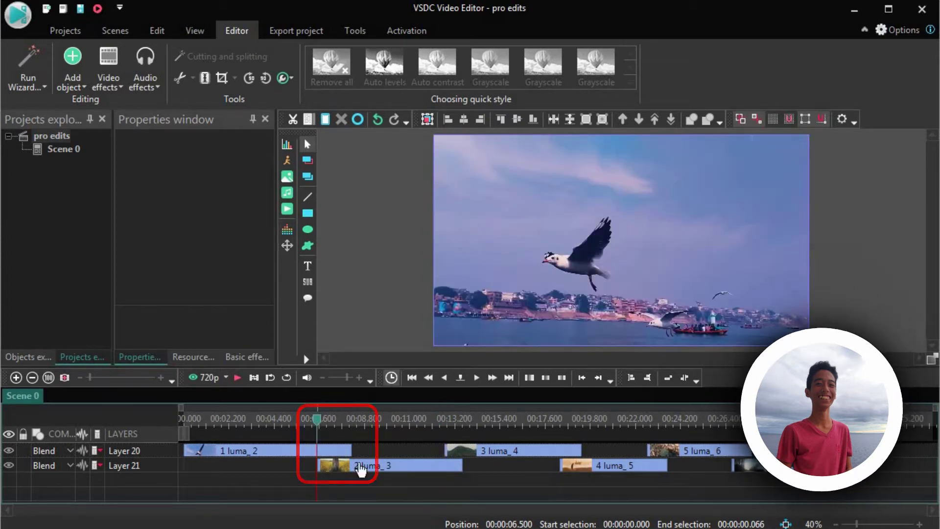
{"action": "mouse_move", "coordinate": [327, 460]}
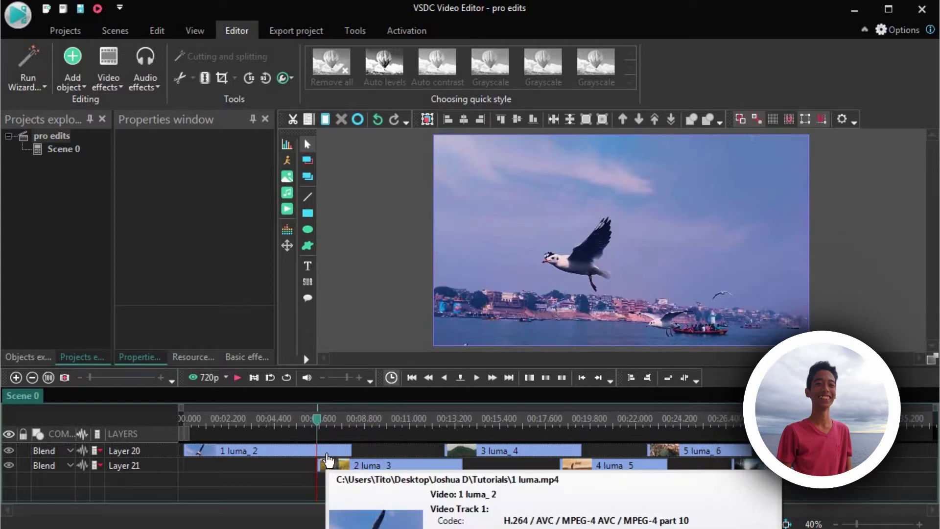
{"action": "double_click", "coordinate": [327, 453]}
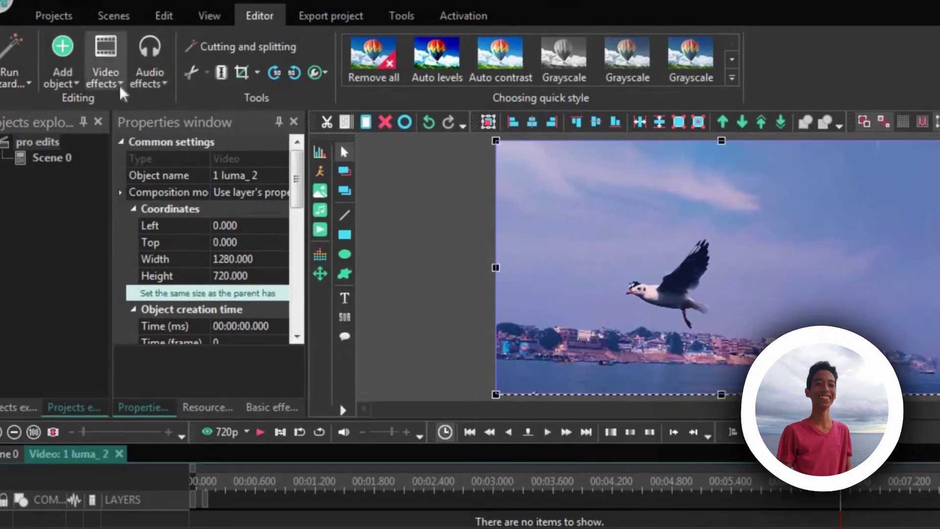
{"action": "left_click", "coordinate": [106, 81]}
{"action": "mouse_move", "coordinate": [191, 185]}
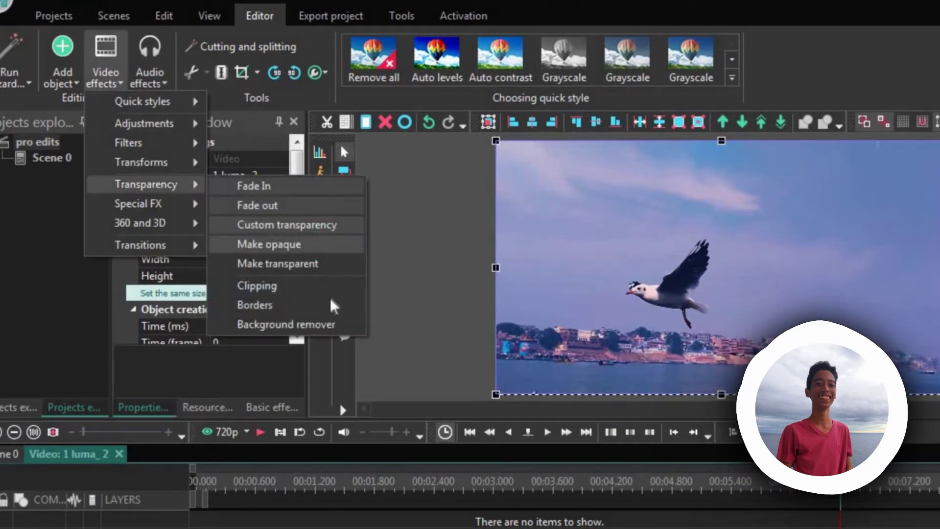
{"action": "left_click", "coordinate": [338, 331]}
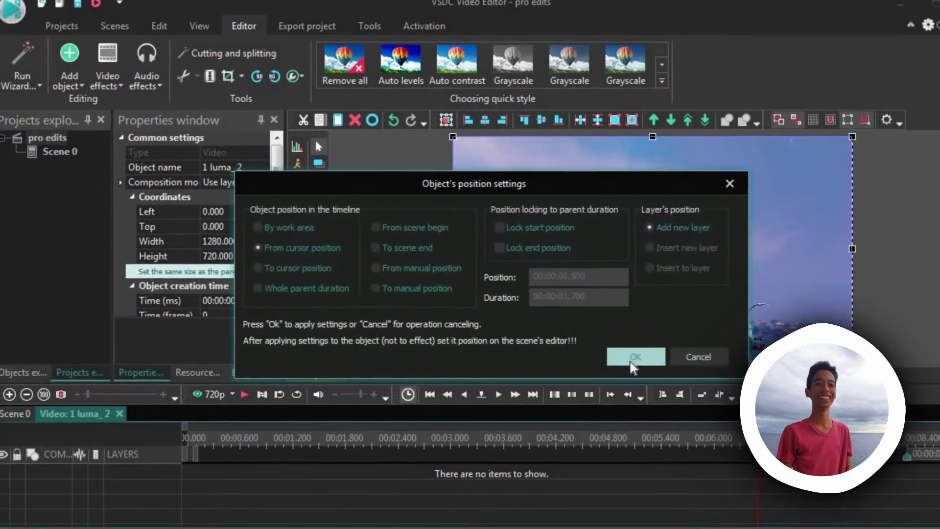
{"action": "left_click", "coordinate": [631, 358]}
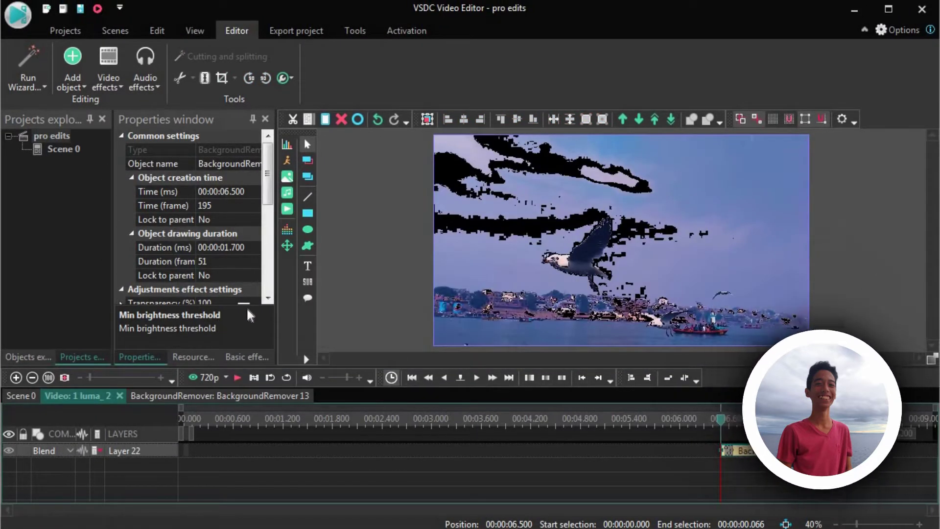
Sample a blue tone from the seagull clip as the effect's chromakey color
{"action": "left_click_drag", "start_coordinate": [254, 305], "coordinate": [254, 349]}
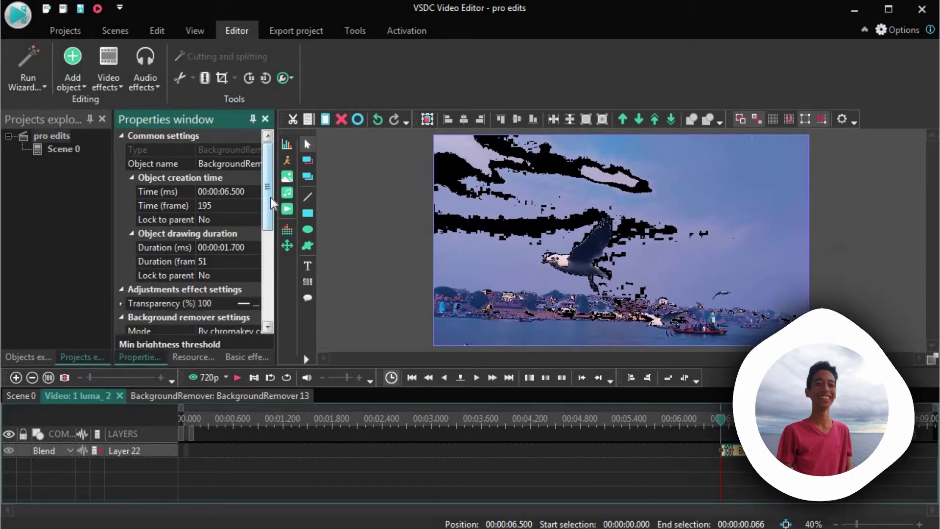
{"action": "scroll", "coordinate": [273, 220], "scroll_direction": "down", "scroll_amount": 1}
{"action": "scroll", "coordinate": [273, 230], "scroll_direction": "down", "scroll_amount": 1}
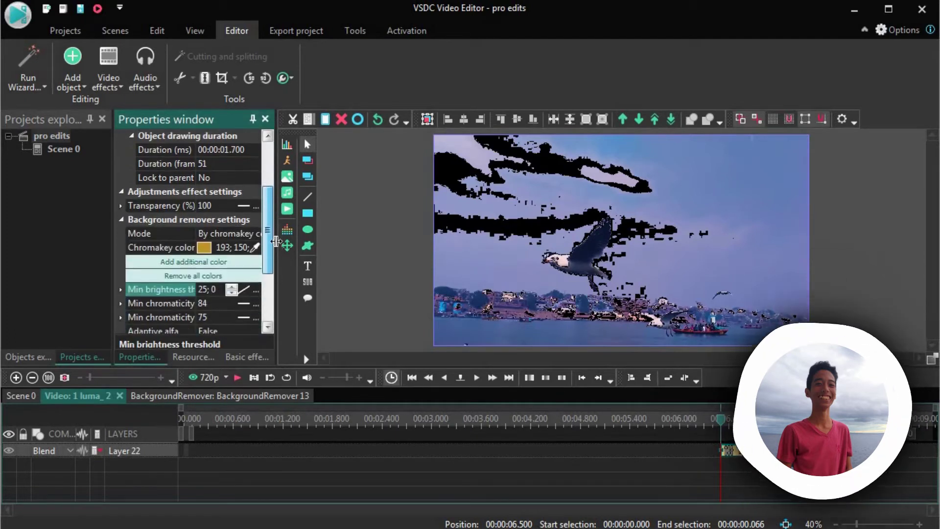
{"action": "left_click", "coordinate": [252, 246]}
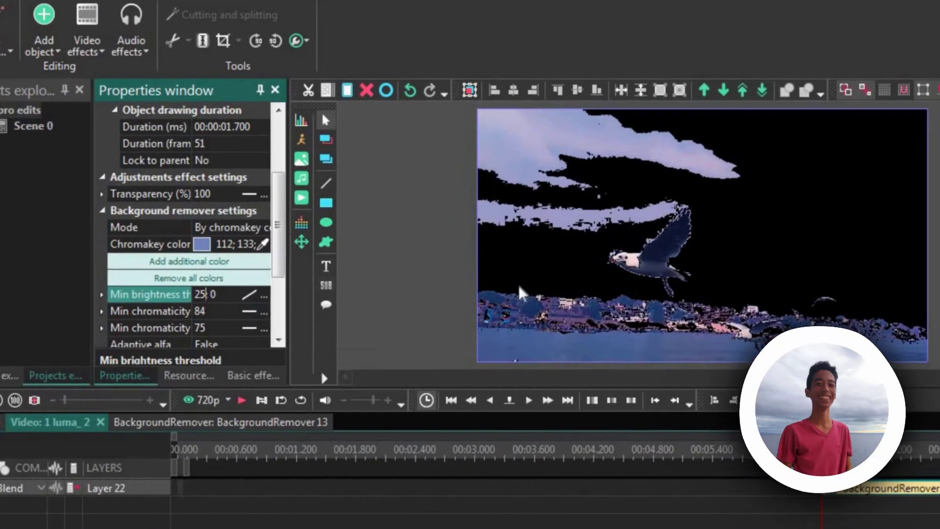
Set the background remover's min brightness threshold to 0; 255
{"action": "key", "text": "BackSpace"}
{"action": "key", "text": "BackSpace"}
{"action": "type", "text": "00"}
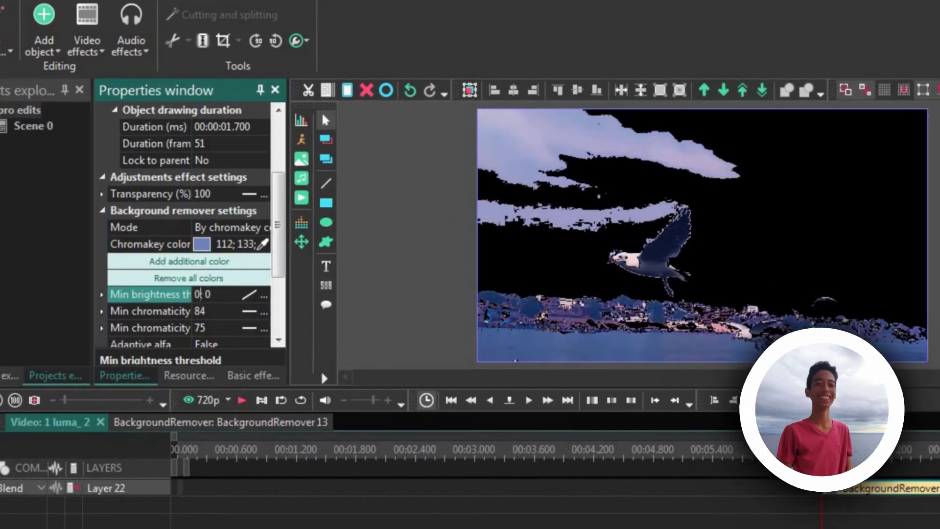
{"action": "left_click", "coordinate": [210, 293]}
{"action": "key", "text": "BackSpace"}
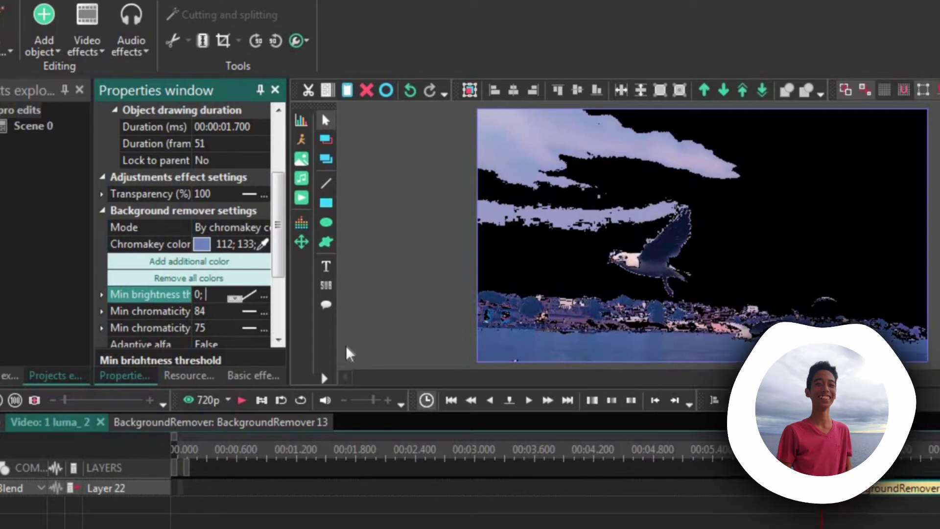
{"action": "type", "text": "255"}
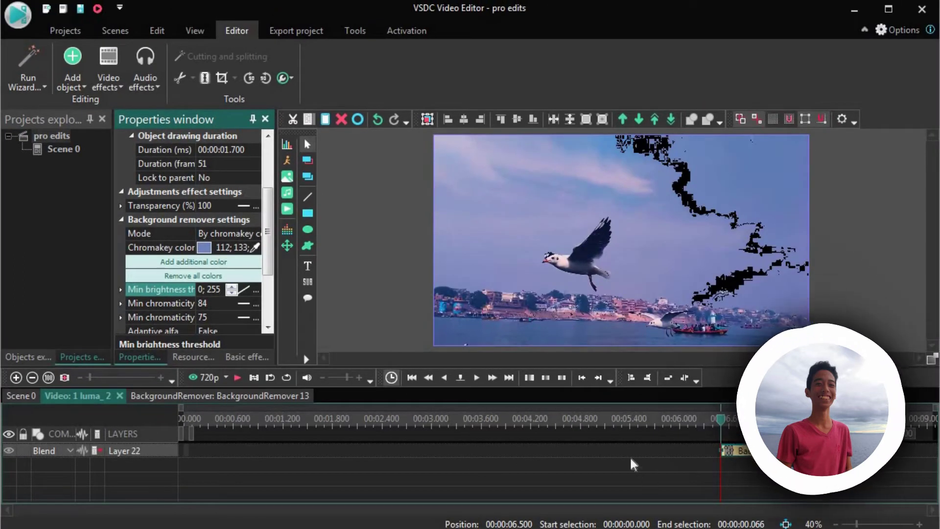
Play back the transition from 1 luma to 2 luma and return the cursor to just before the effect
{"action": "left_click", "coordinate": [708, 419]}
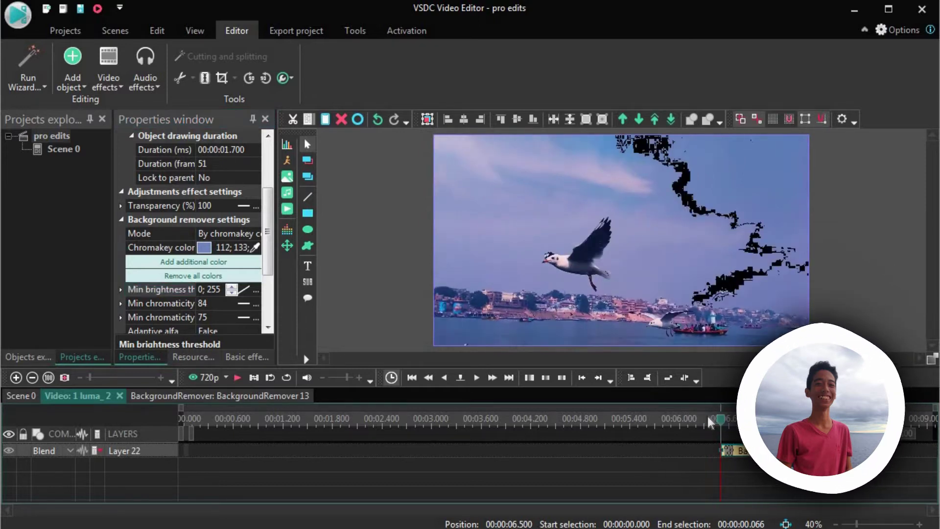
{"action": "key", "text": "space"}
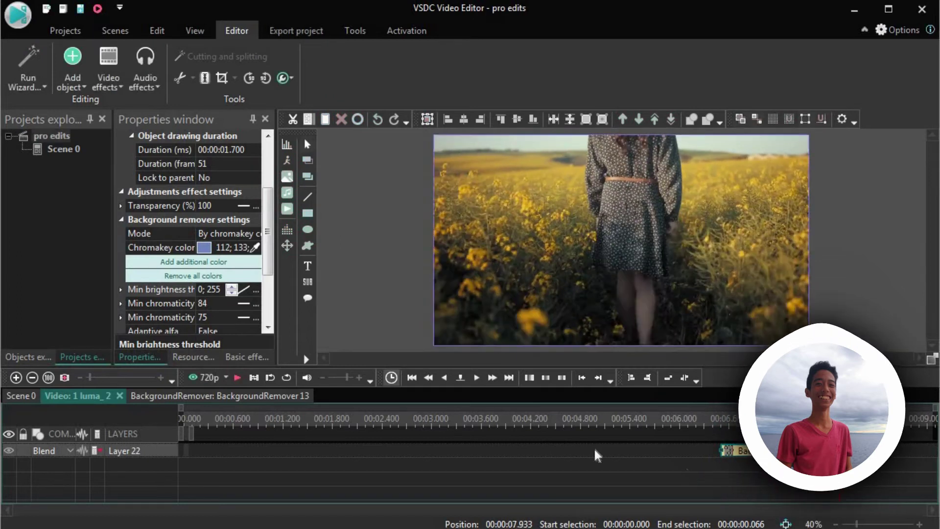
{"action": "left_click", "coordinate": [716, 422]}
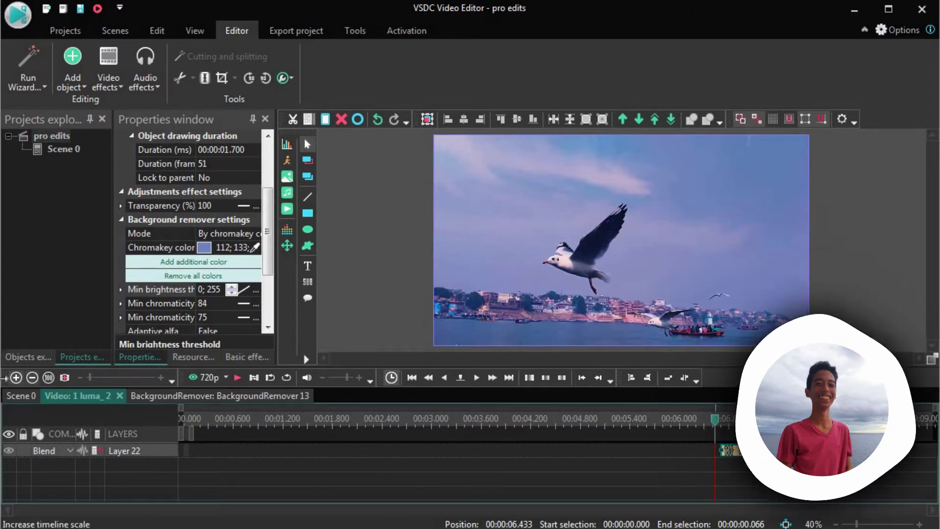
Place the cursor at the end of 2 luma and add a Background remover effect on a new layer inside clip 3 luma
{"action": "left_click", "coordinate": [14, 394]}
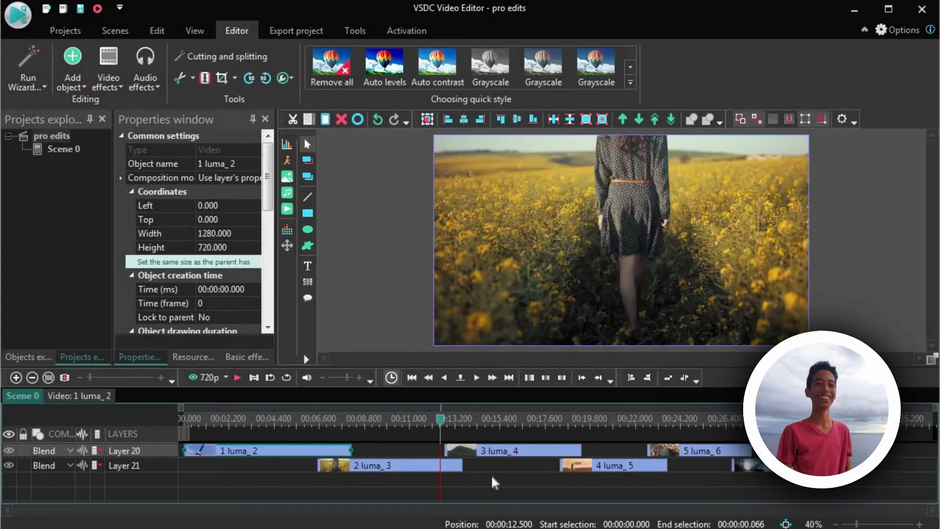
{"action": "left_click", "coordinate": [463, 419]}
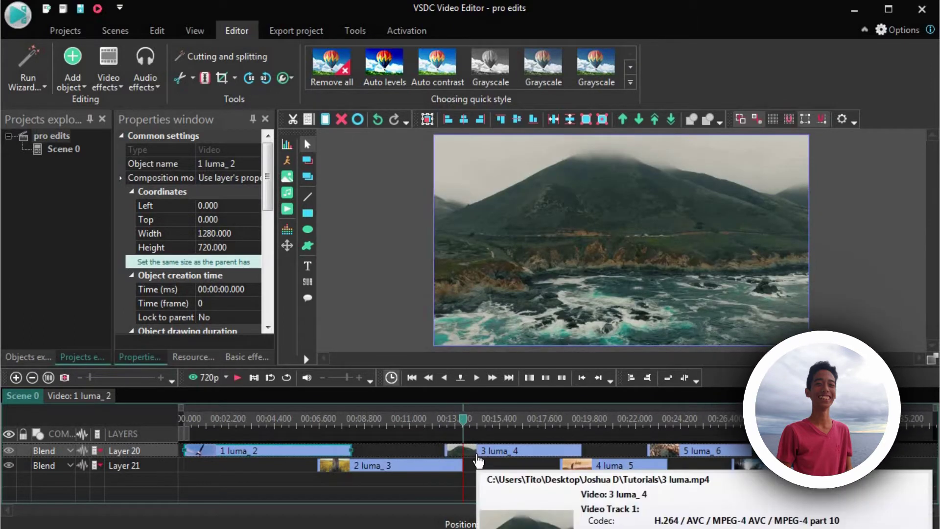
{"action": "double_click", "coordinate": [478, 460]}
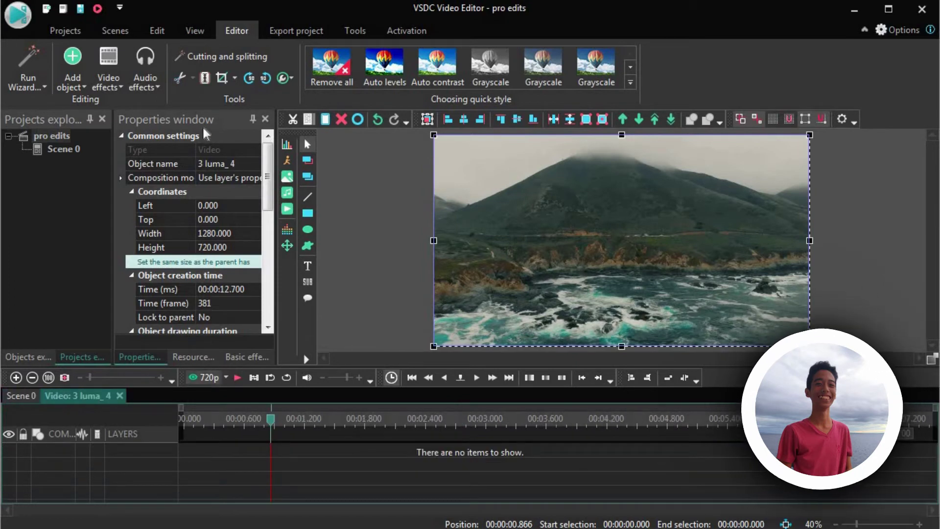
{"action": "left_click", "coordinate": [116, 80]}
{"action": "mouse_move", "coordinate": [183, 170]}
{"action": "left_click", "coordinate": [301, 289]}
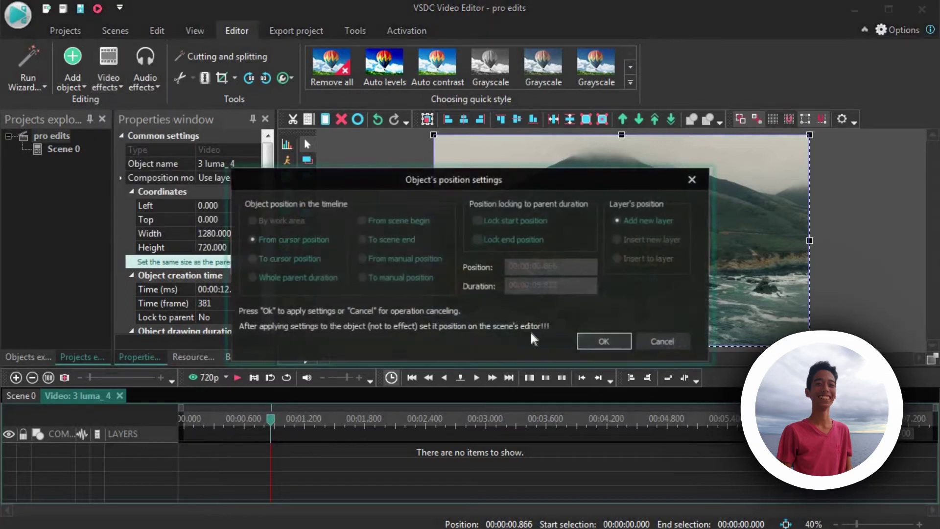
{"action": "left_click", "coordinate": [607, 341]}
Shorten the background remover in 3 luma to end at the cursor, giving a duration of 00:00:00.866
{"action": "left_click_drag", "start_coordinate": [684, 454], "coordinate": [567, 455]}
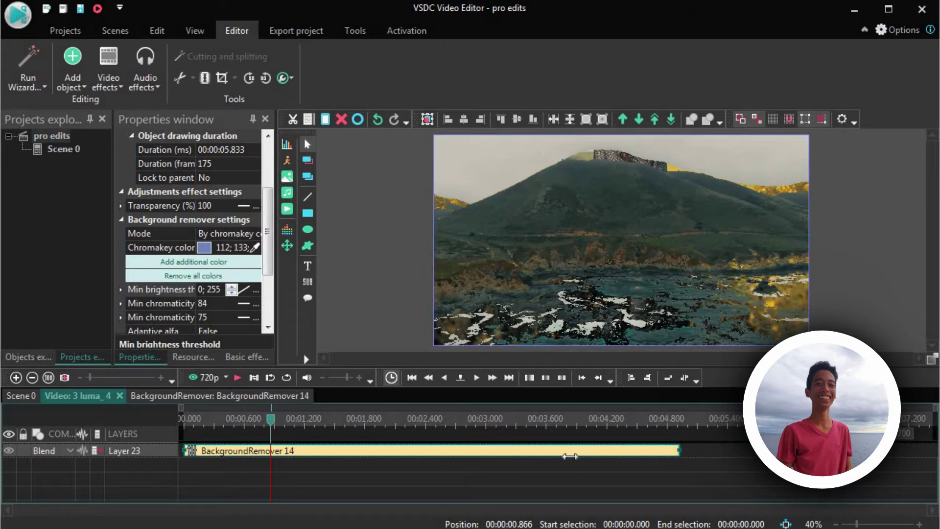
{"action": "left_click_drag", "start_coordinate": [570, 456], "coordinate": [309, 454]}
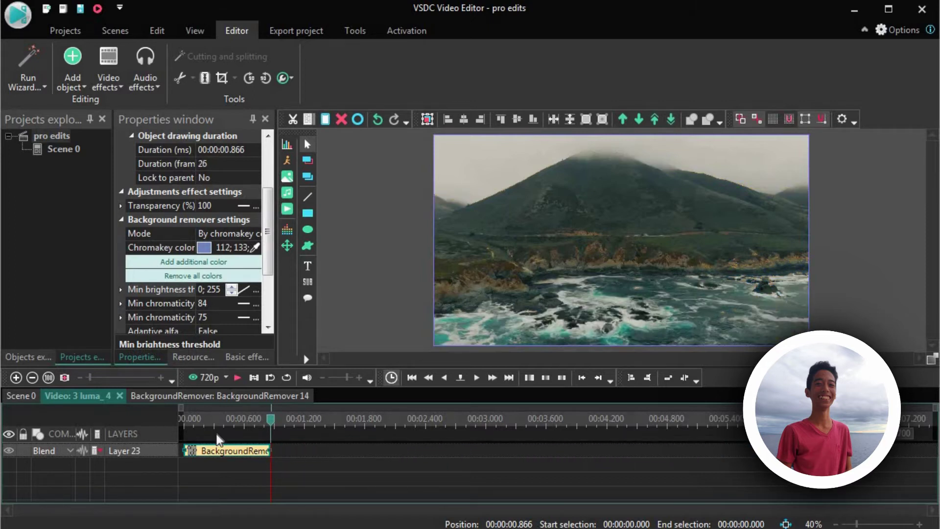
Sample a dark tone of 3 luma as chromakey color, set the min brightness threshold to 255; 0, and move the cursor to the clip's start
{"action": "left_click", "coordinate": [256, 248]}
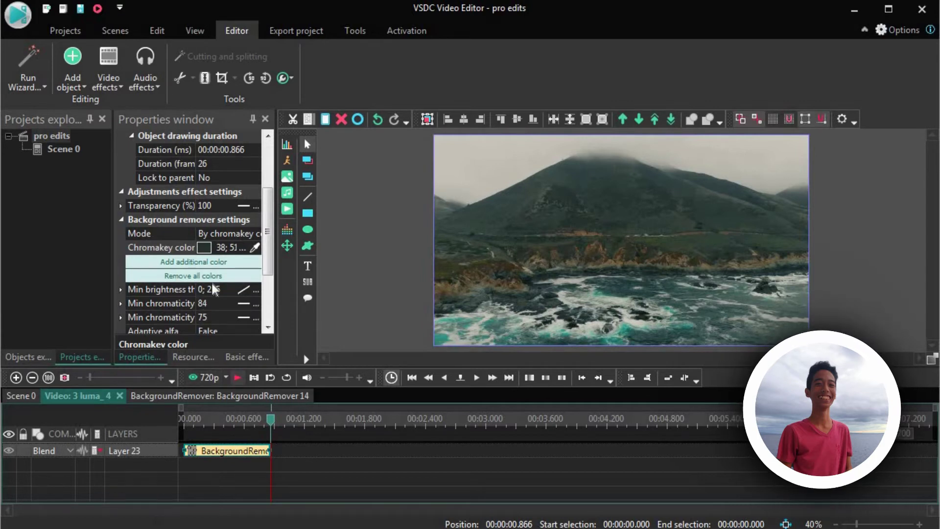
{"action": "left_click", "coordinate": [200, 289]}
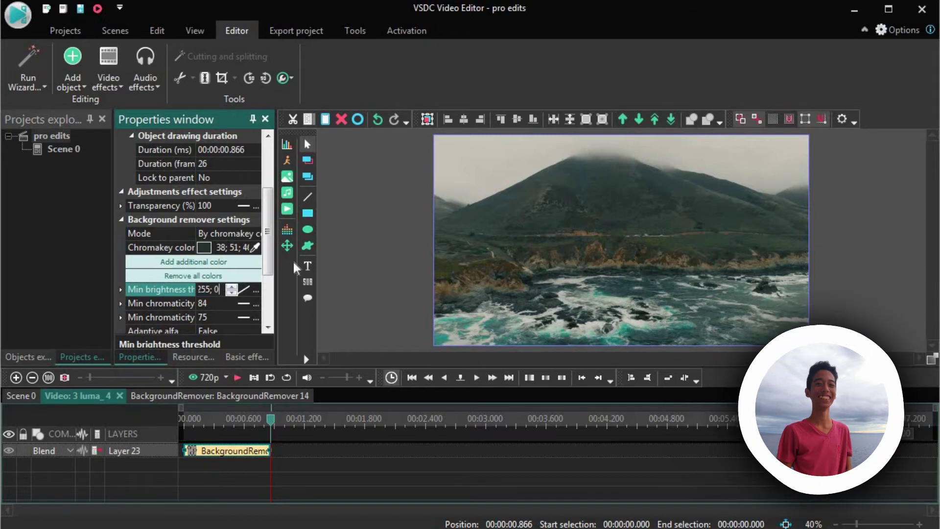
{"action": "left_click", "coordinate": [184, 422]}
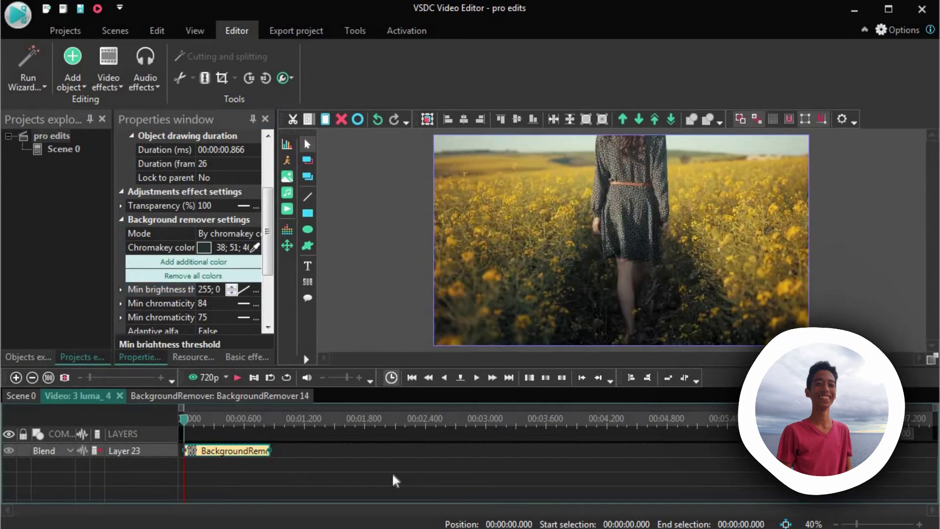
Play back the luma fade into 3 luma and continue the scene playback into 4 luma
{"action": "key", "text": "space"}
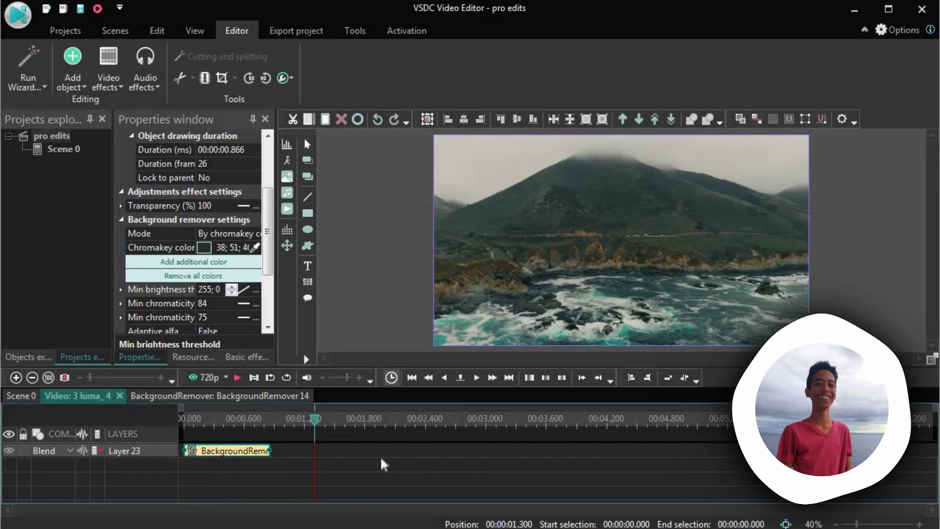
{"action": "left_click", "coordinate": [255, 247]}
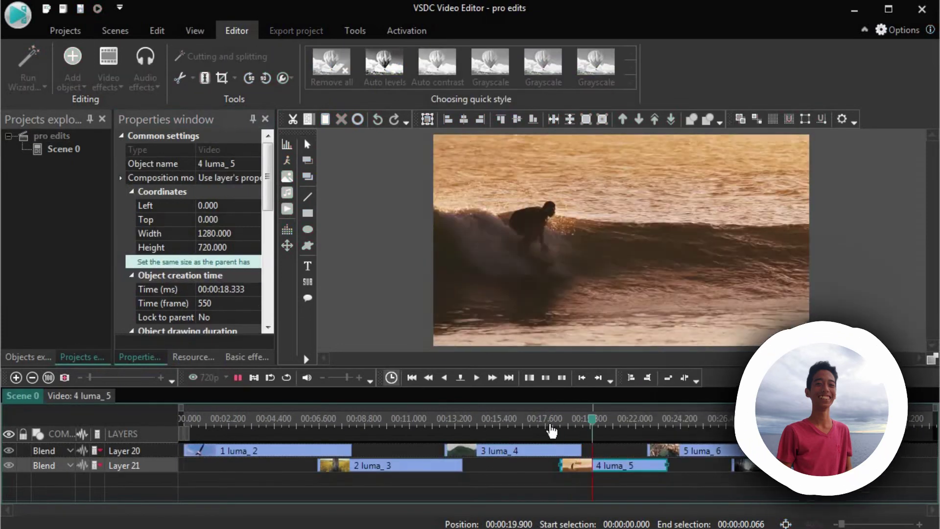
{"action": "double_click", "coordinate": [556, 447]}
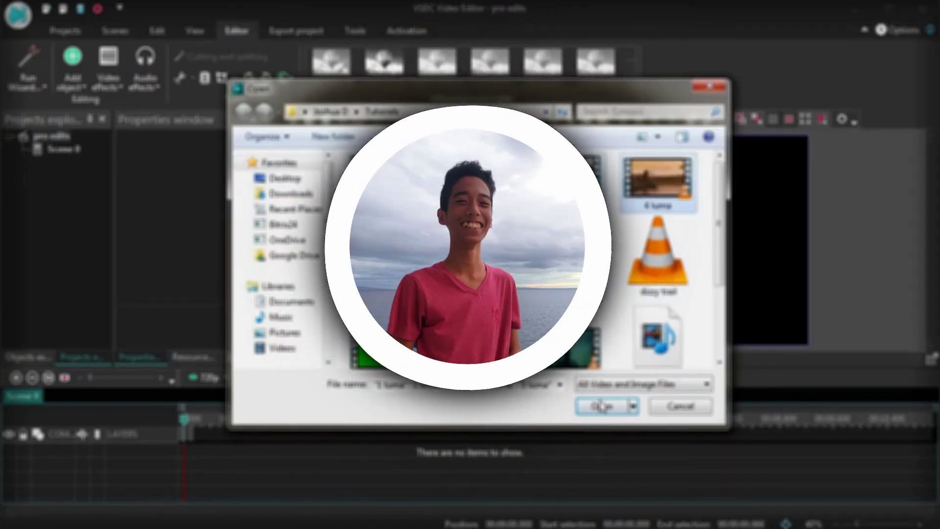
Import the clips 1 luma through 6 luma and stagger 2 luma to 5 luma across two layers with overlapping ends
{"action": "left_click", "coordinate": [600, 406]}
{"action": "left_click", "coordinate": [553, 336]}
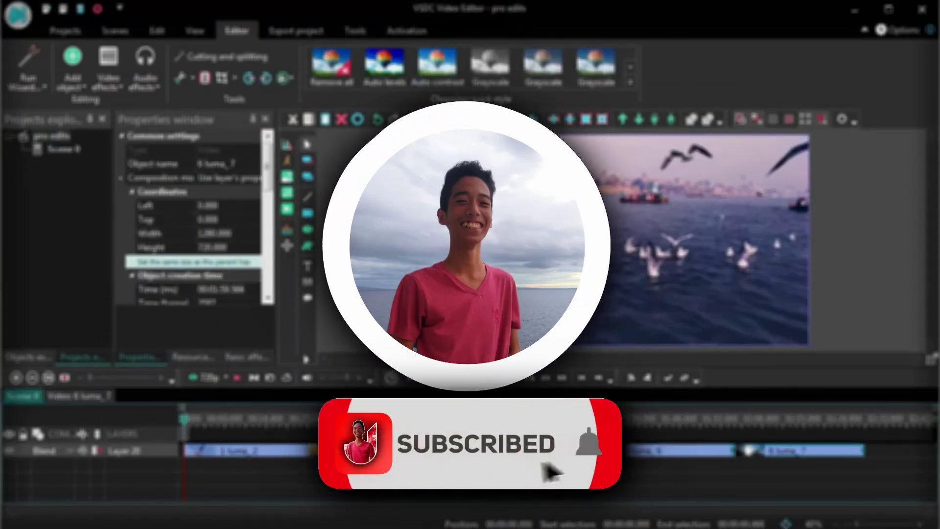
{"action": "left_click_drag", "start_coordinate": [364, 450], "coordinate": [347, 473]}
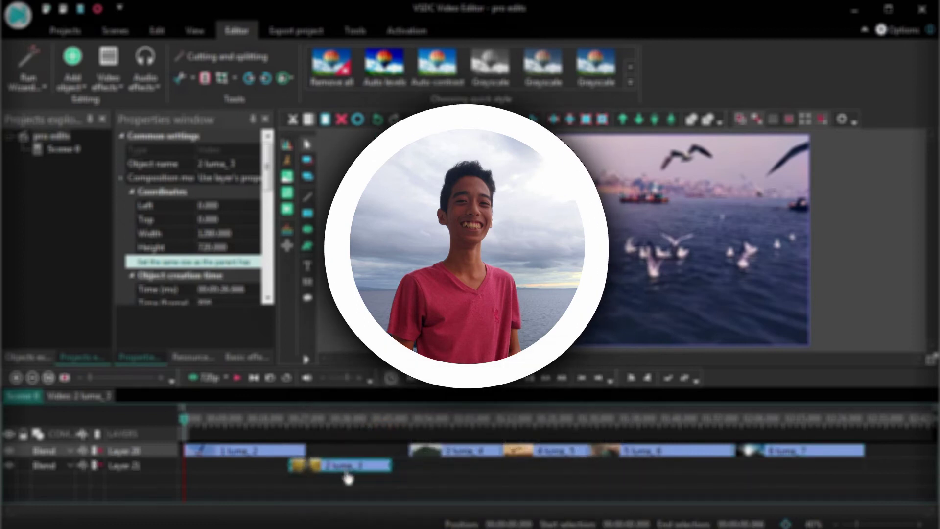
{"action": "left_click_drag", "start_coordinate": [401, 453], "coordinate": [388, 452]}
{"action": "left_click_drag", "start_coordinate": [512, 451], "coordinate": [458, 465]}
{"action": "left_click_drag", "start_coordinate": [622, 451], "coordinate": [551, 451]}
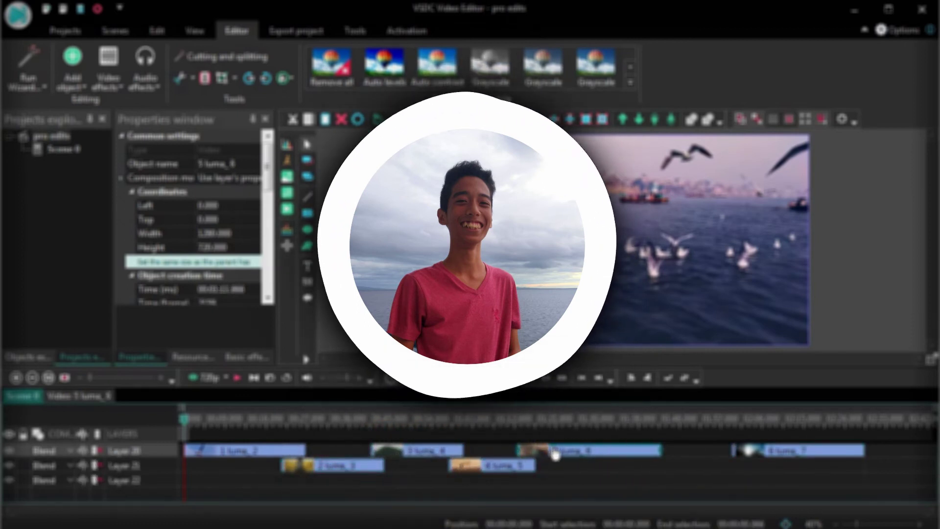